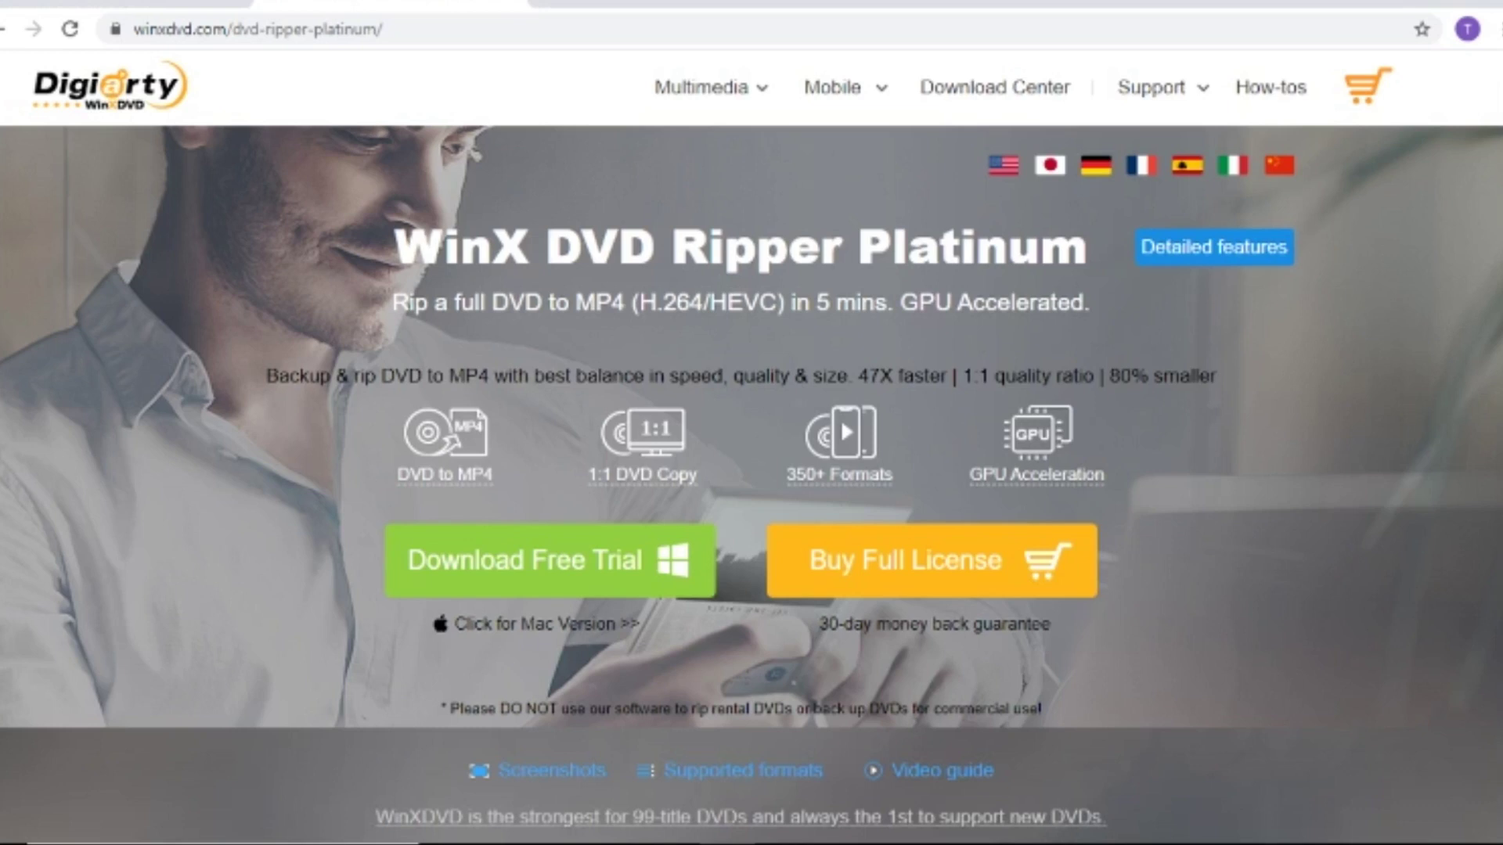
{"action": "scroll", "coordinate": [752, 470], "scroll_direction": "down", "scroll_amount": 2}
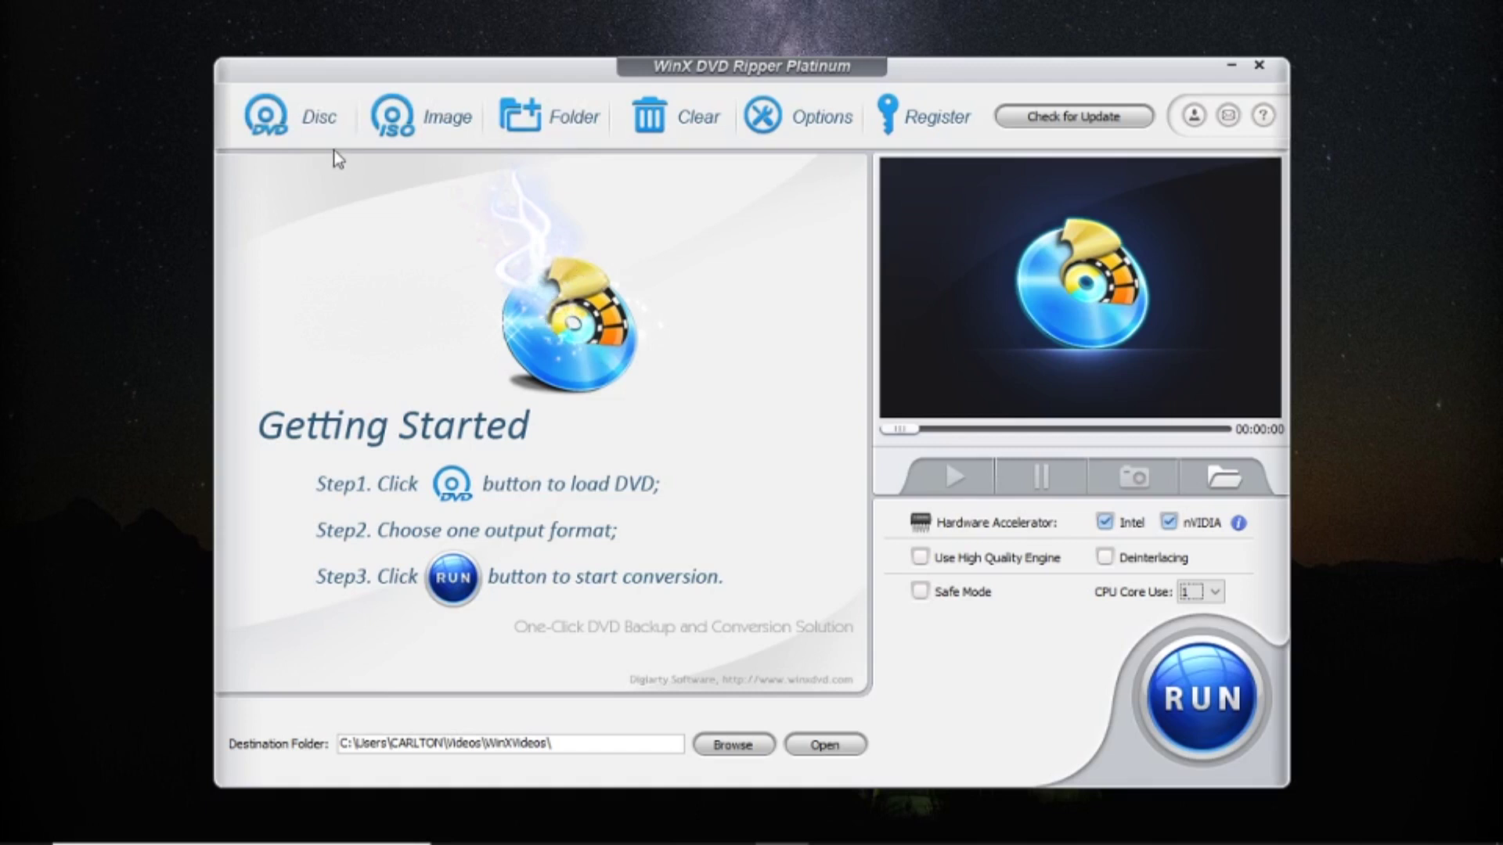
- Load the BOYNE_FALLS_2018_AMZN_WEB_DL_DDP disc from drive E: using Auto Detect
{"action": "left_click", "coordinate": [305, 126]}
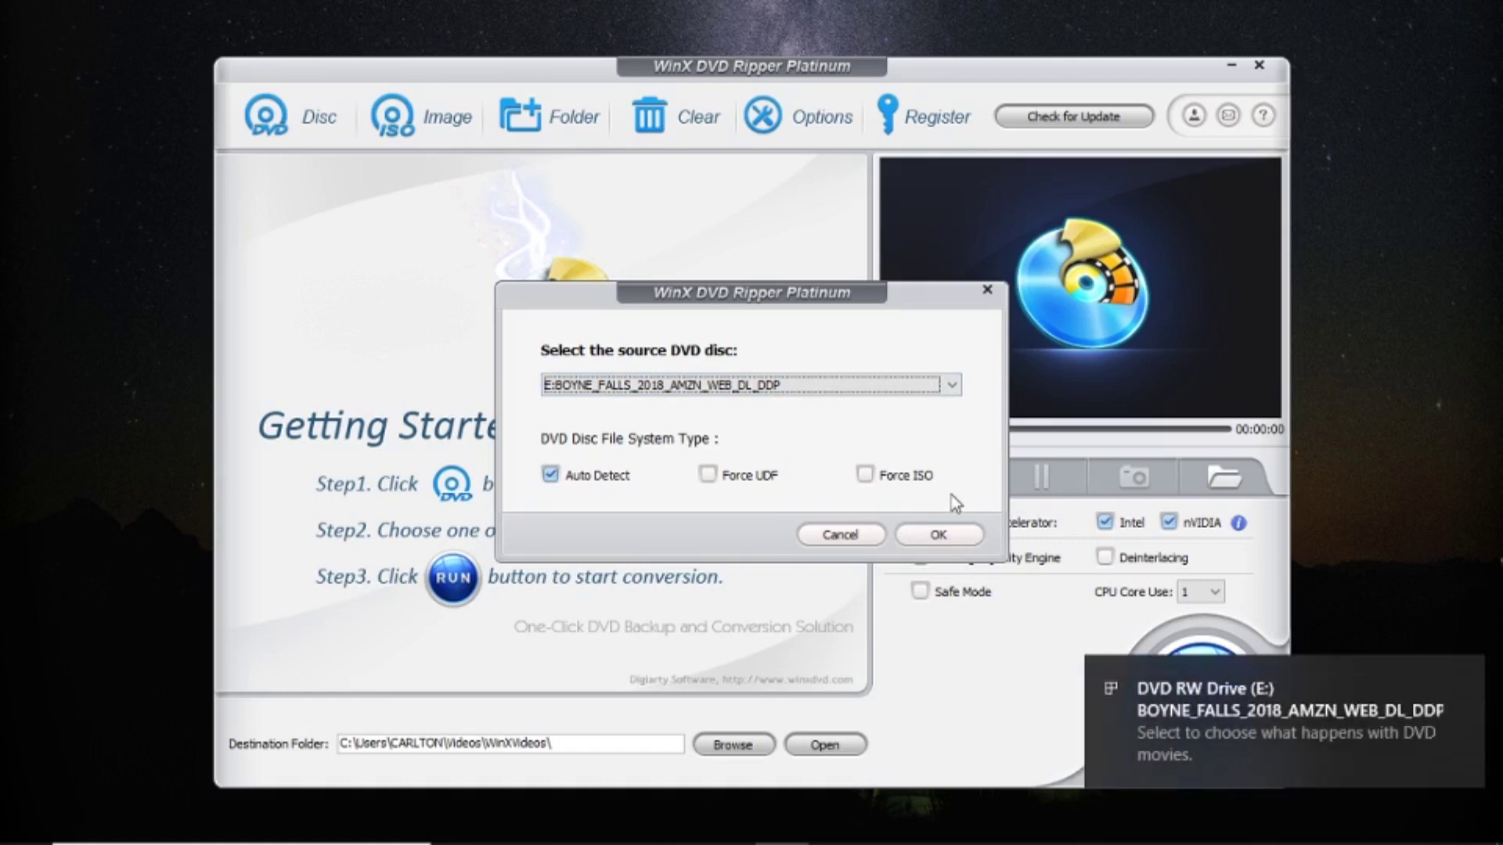
{"action": "left_click", "coordinate": [939, 535]}
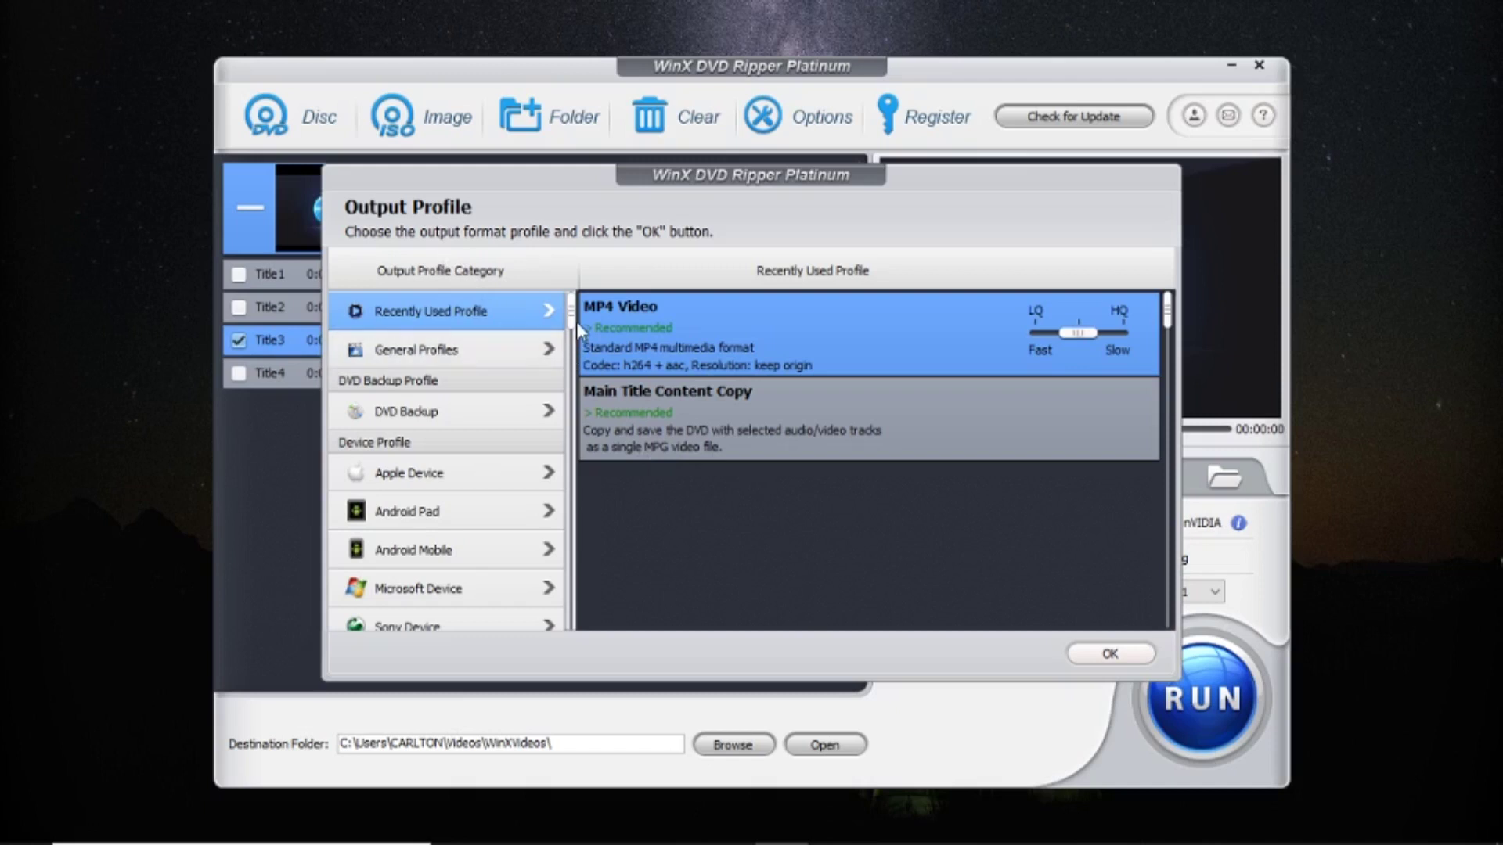
{"action": "left_click_drag", "start_coordinate": [569, 317], "coordinate": [574, 355]}
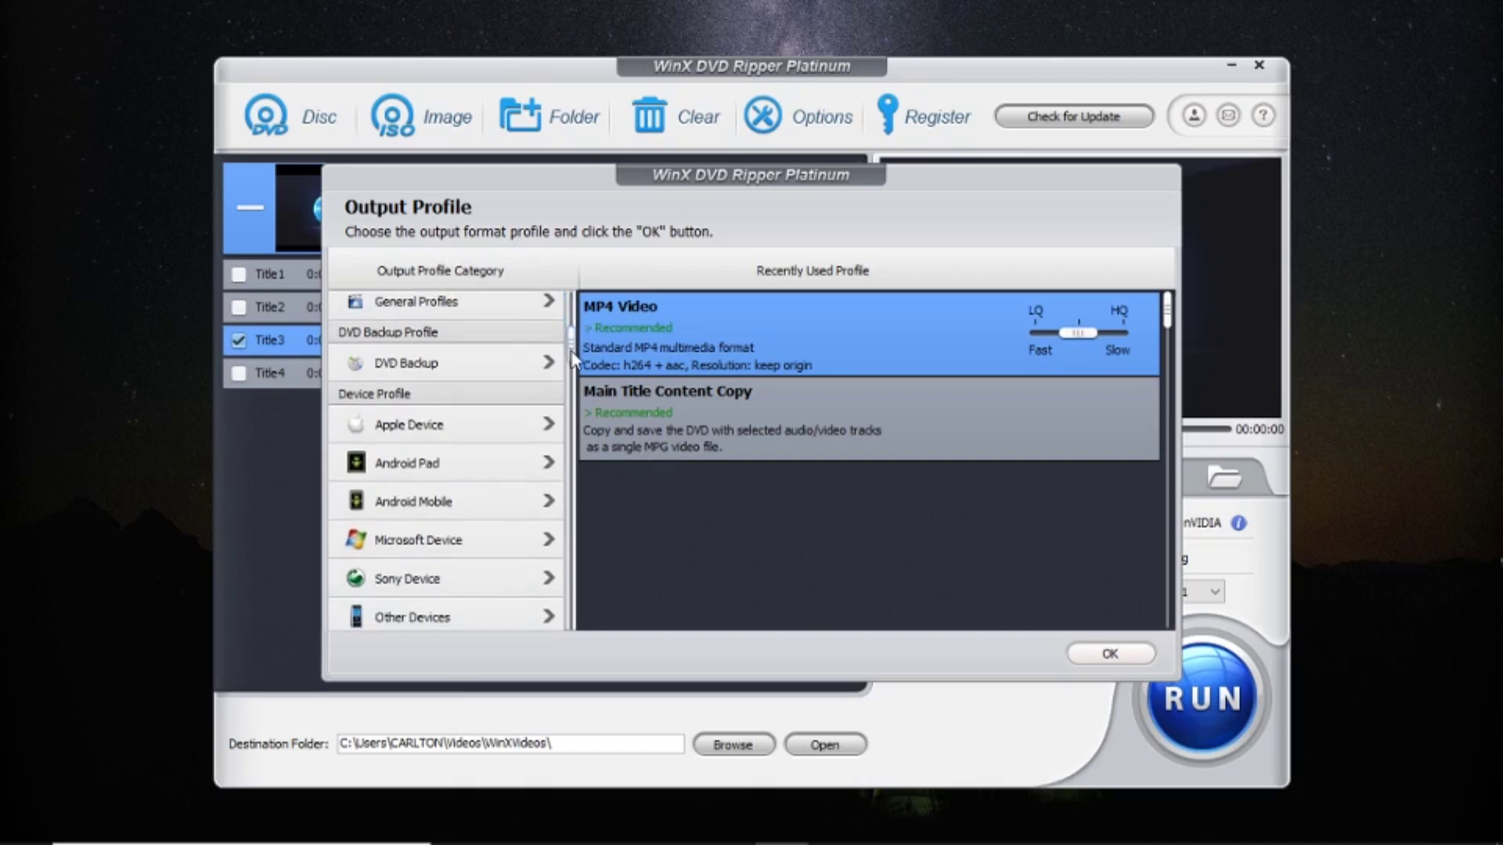
{"action": "mouse_move", "coordinate": [574, 356]}
{"action": "left_mouse_down"}
{"action": "mouse_move", "coordinate": [575, 467]}
{"action": "mouse_move", "coordinate": [573, 434]}
{"action": "left_mouse_up"}
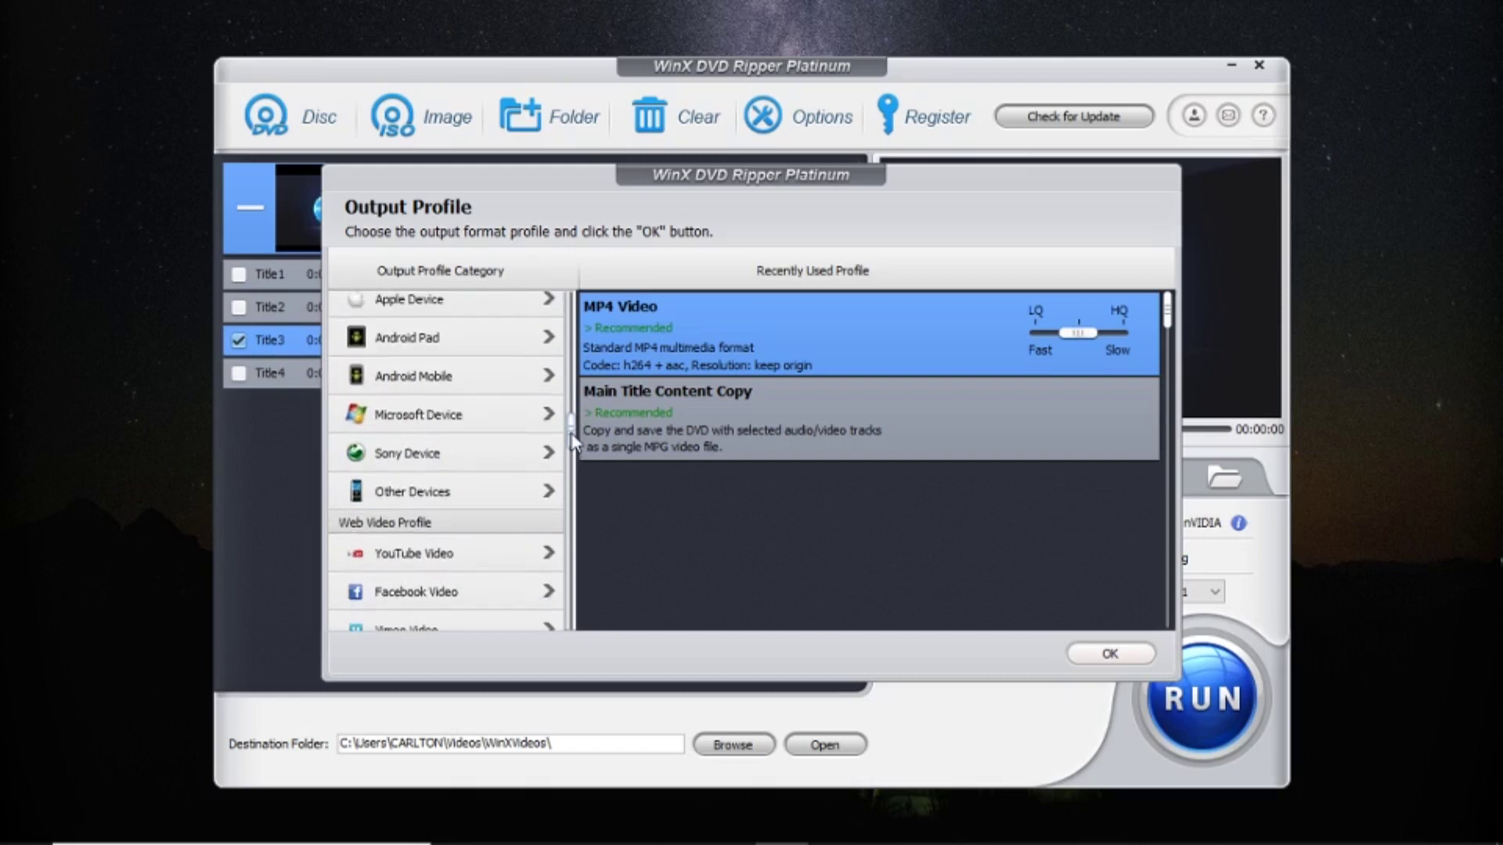
- Choose General Profiles > MP4 Video as the output profile
{"action": "left_click_drag", "start_coordinate": [573, 435], "coordinate": [573, 306]}
{"action": "left_click", "coordinate": [489, 347]}
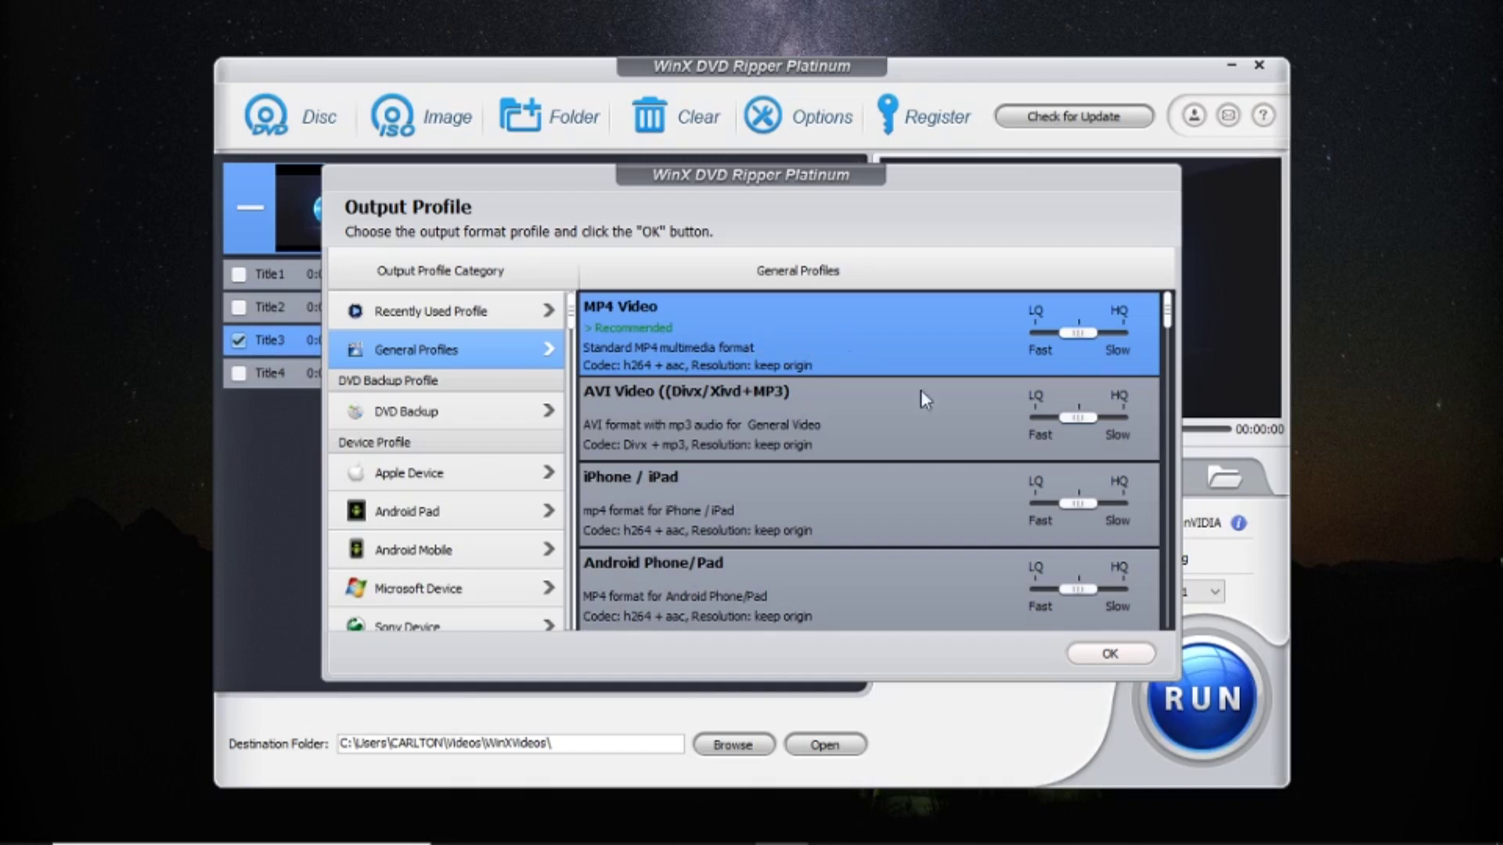
{"action": "left_click", "coordinate": [1109, 653]}
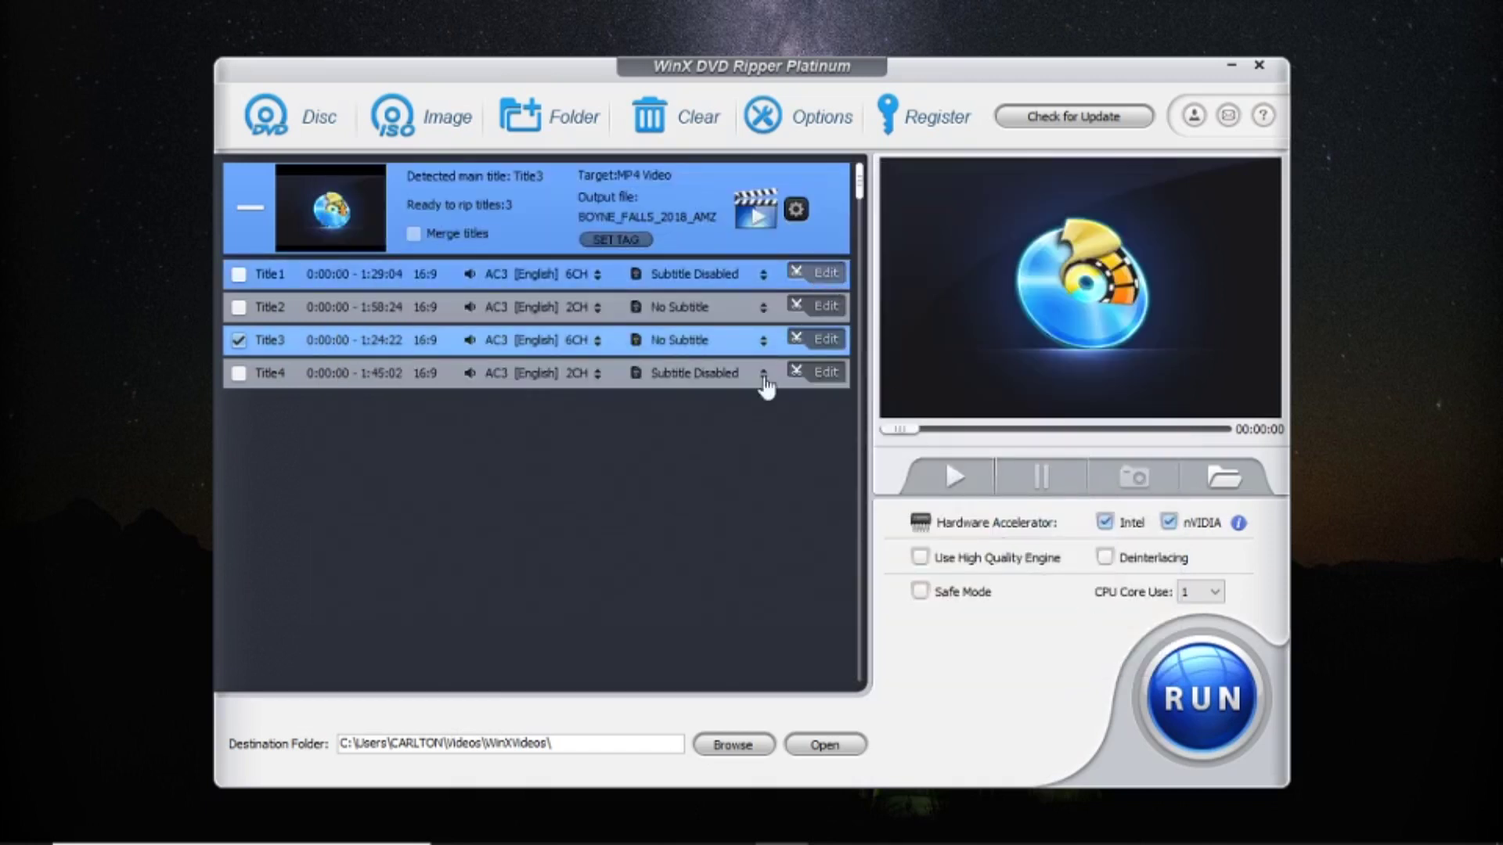
{"action": "left_click", "coordinate": [817, 273]}
{"action": "left_click", "coordinate": [506, 488]}
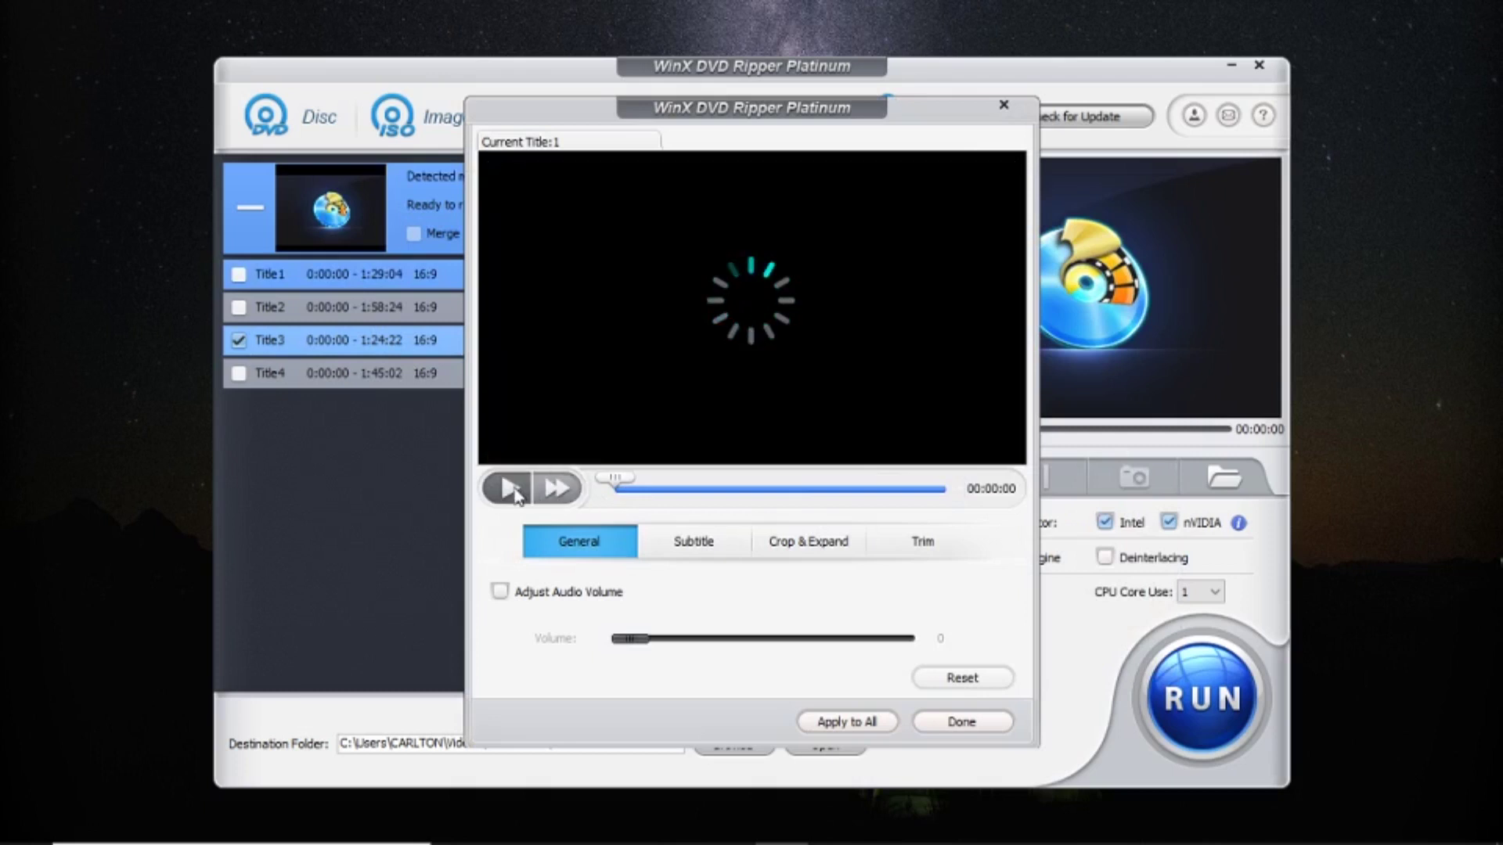
{"action": "left_click", "coordinate": [693, 542]}
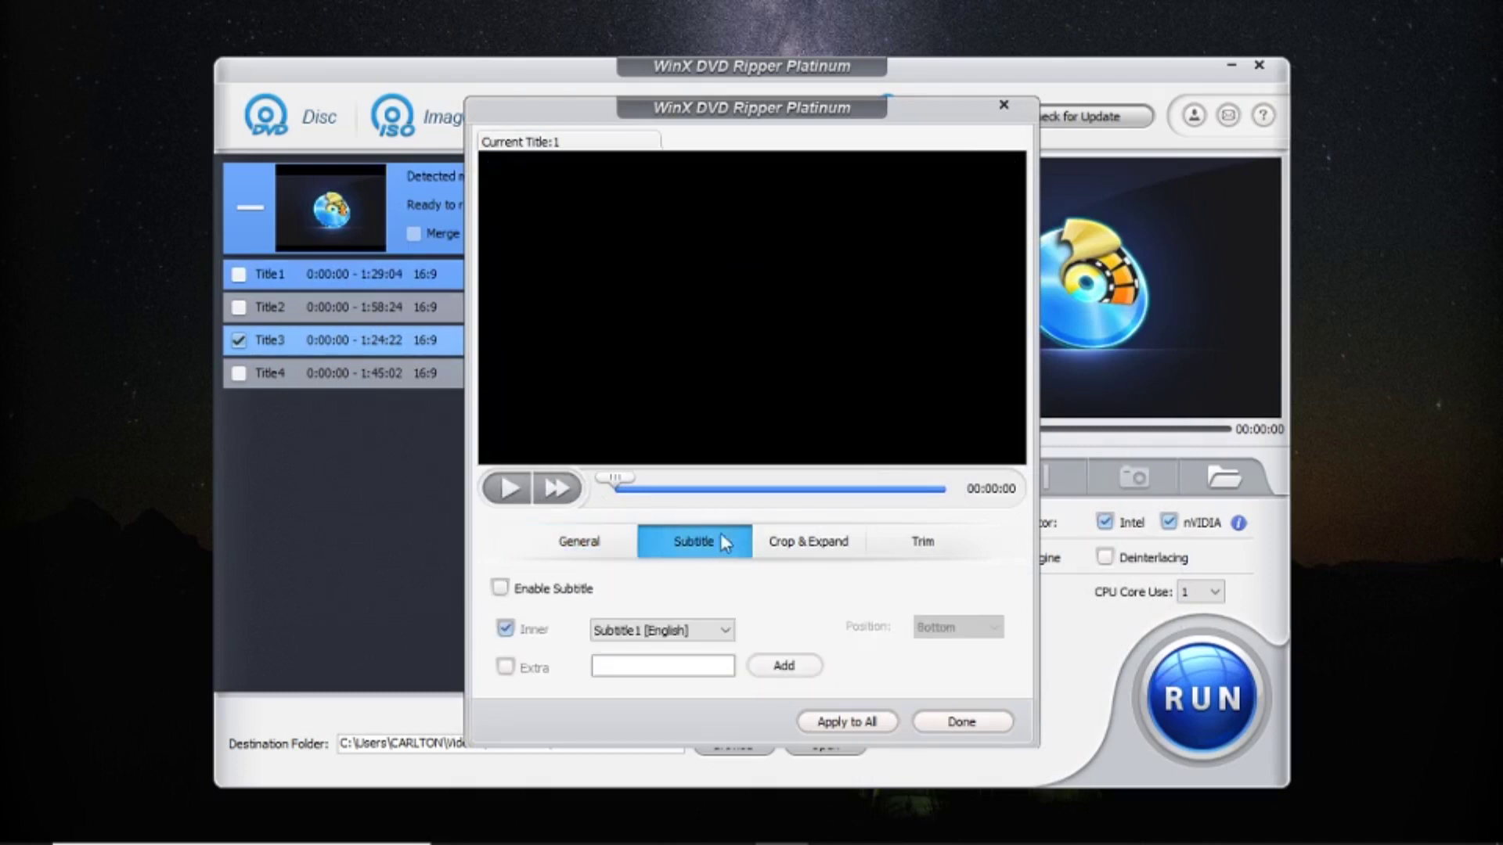
{"action": "left_click", "coordinate": [783, 544]}
{"action": "left_click", "coordinate": [905, 544]}
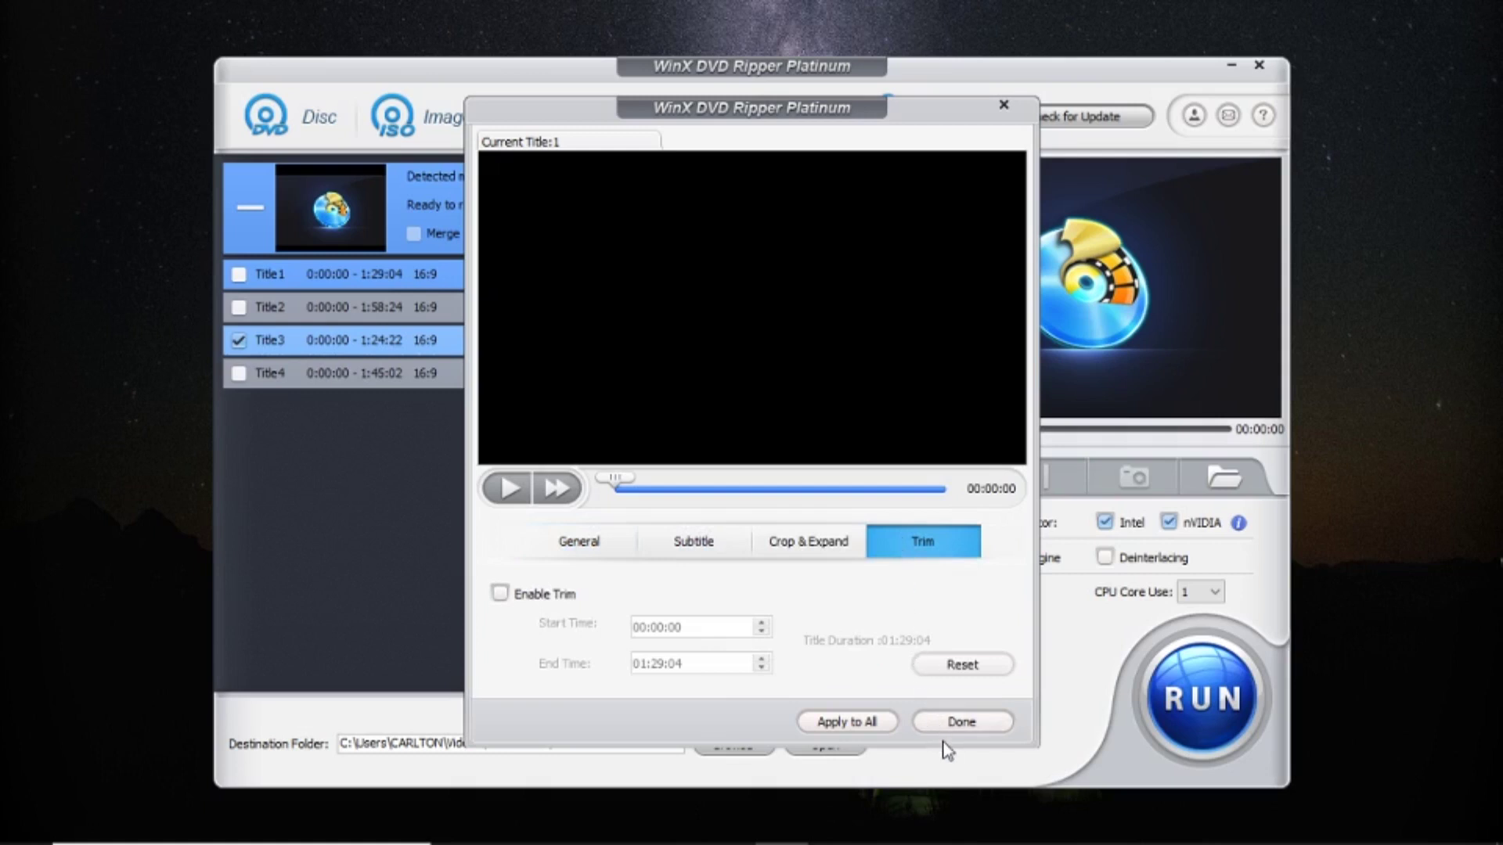
{"action": "left_click", "coordinate": [963, 722]}
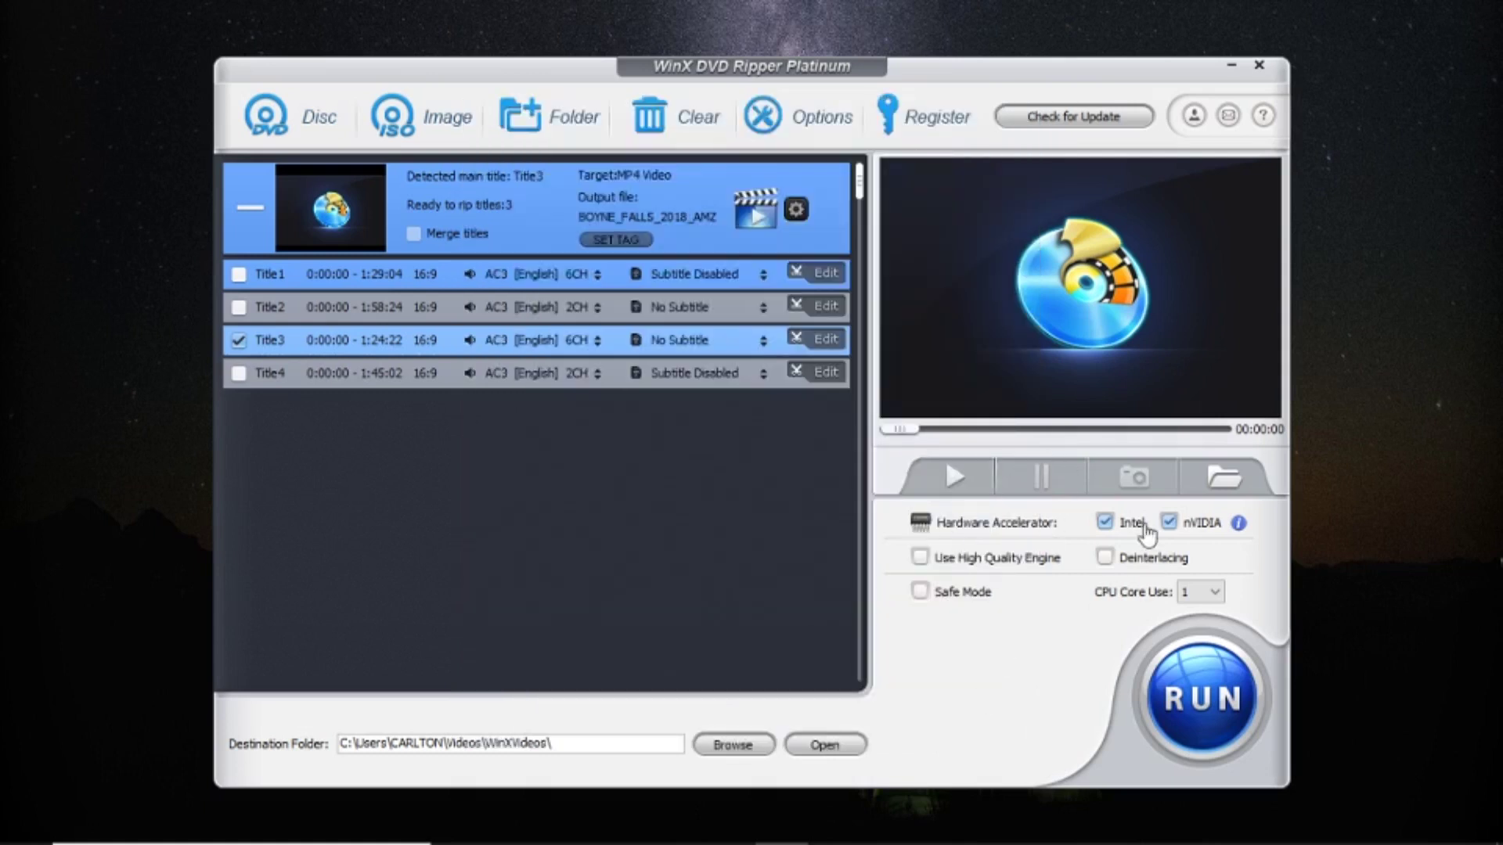
- Use 2 CPU cores with the High Quality Engine and start converting the checked title
{"action": "left_click", "coordinate": [1214, 593]}
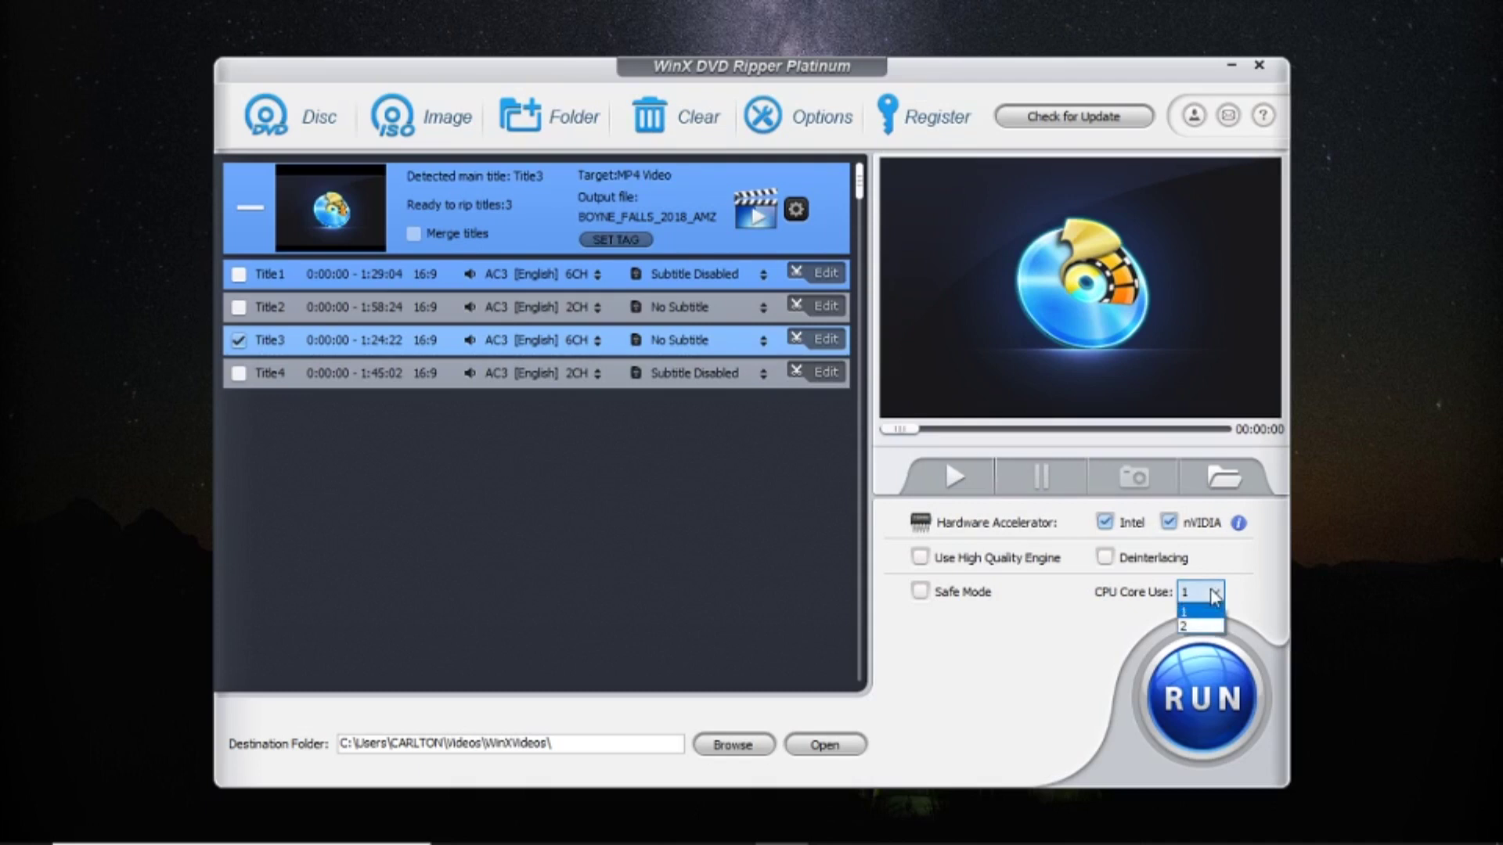
{"action": "left_click", "coordinate": [1198, 625]}
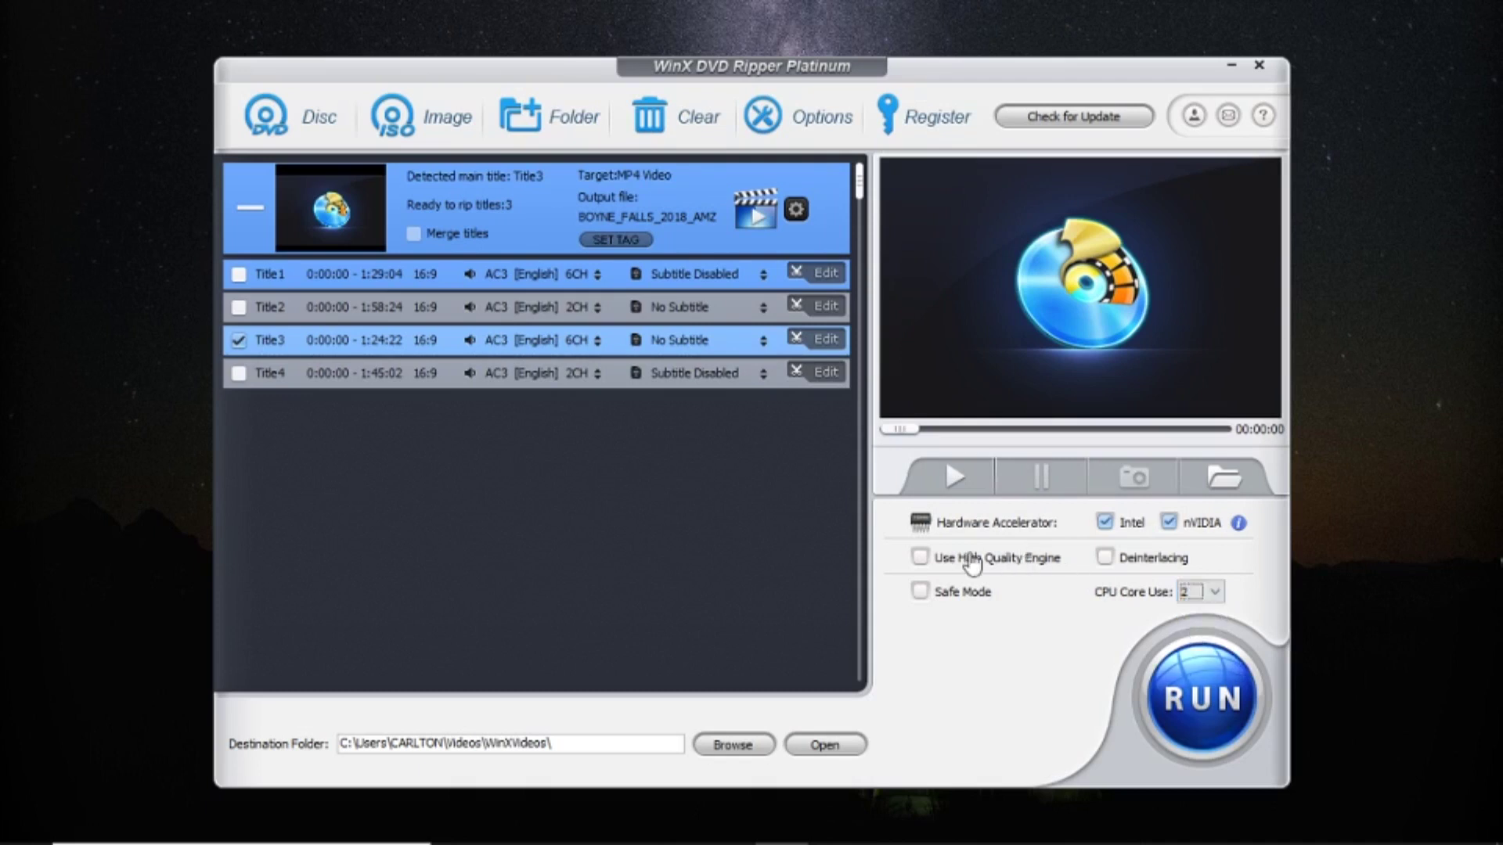
{"action": "left_click", "coordinate": [973, 561]}
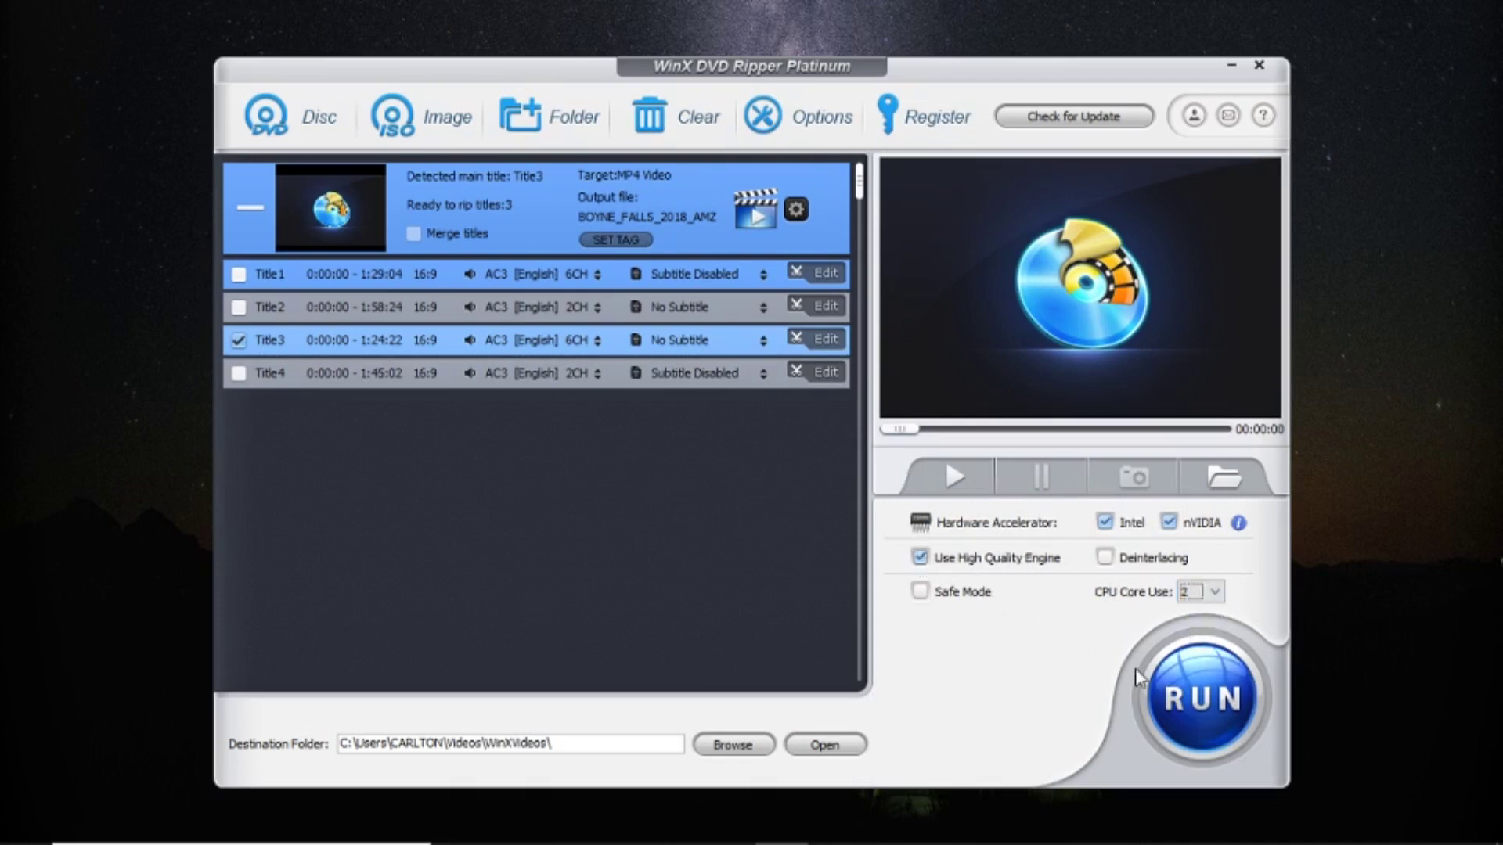
{"action": "left_click", "coordinate": [1216, 699]}
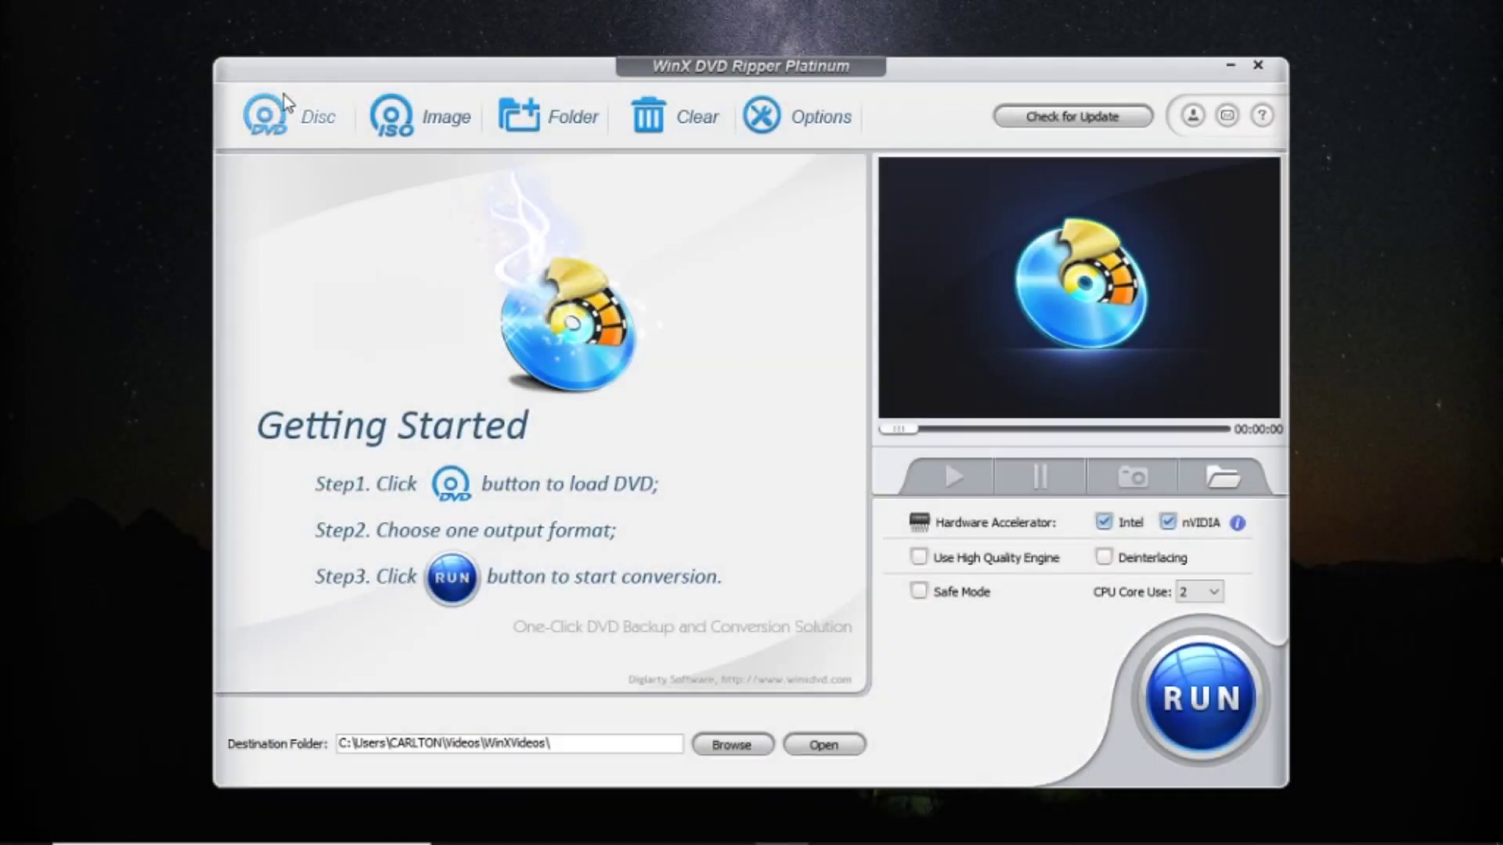
- Reload the E: disc, set General Profiles > MP4 Video, and start ripping Title3
{"action": "left_click", "coordinate": [283, 123]}
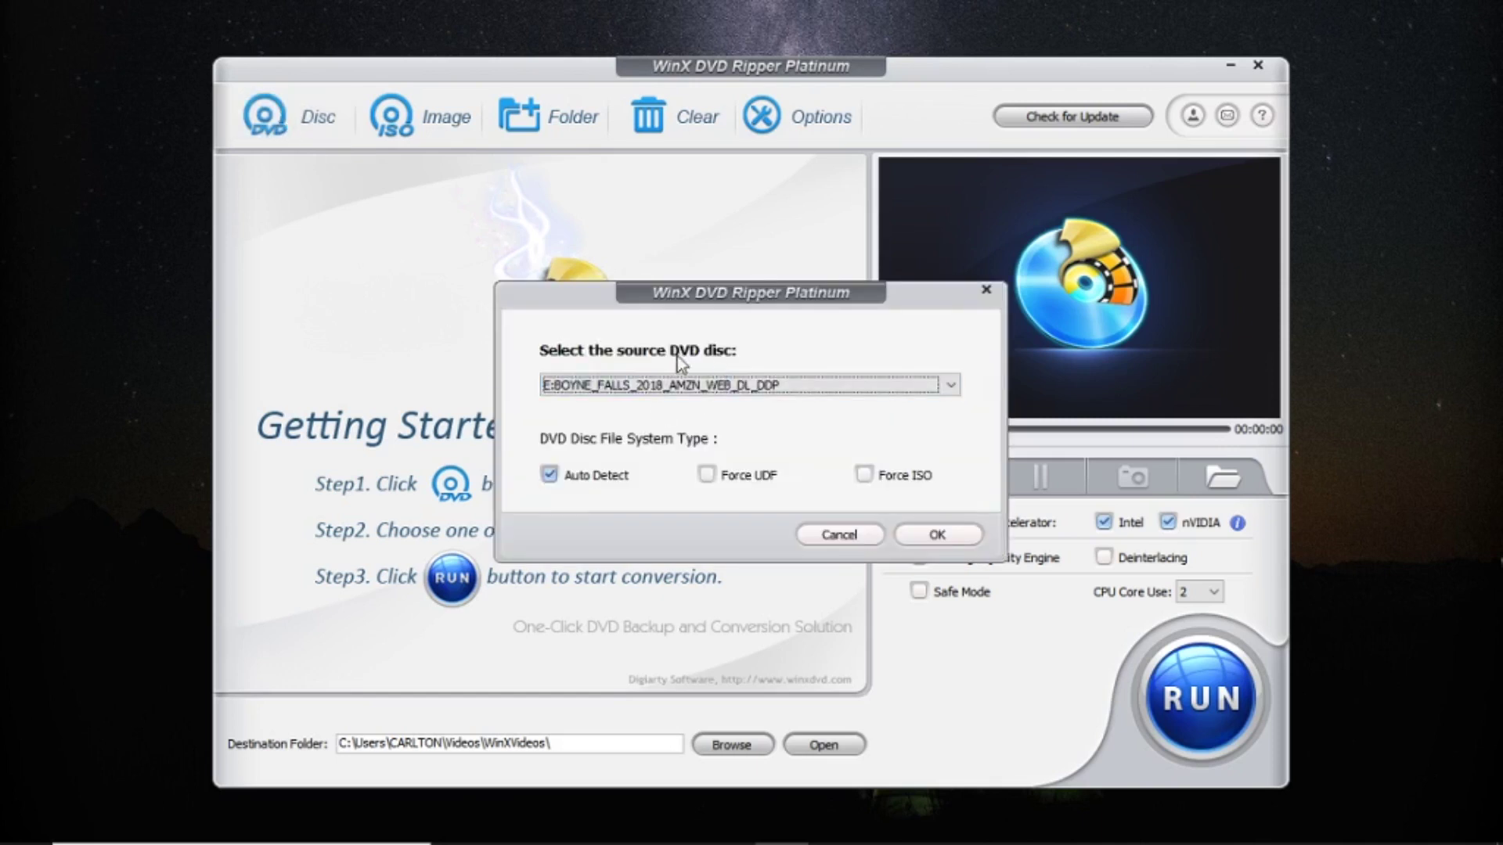
{"action": "left_click", "coordinate": [935, 534]}
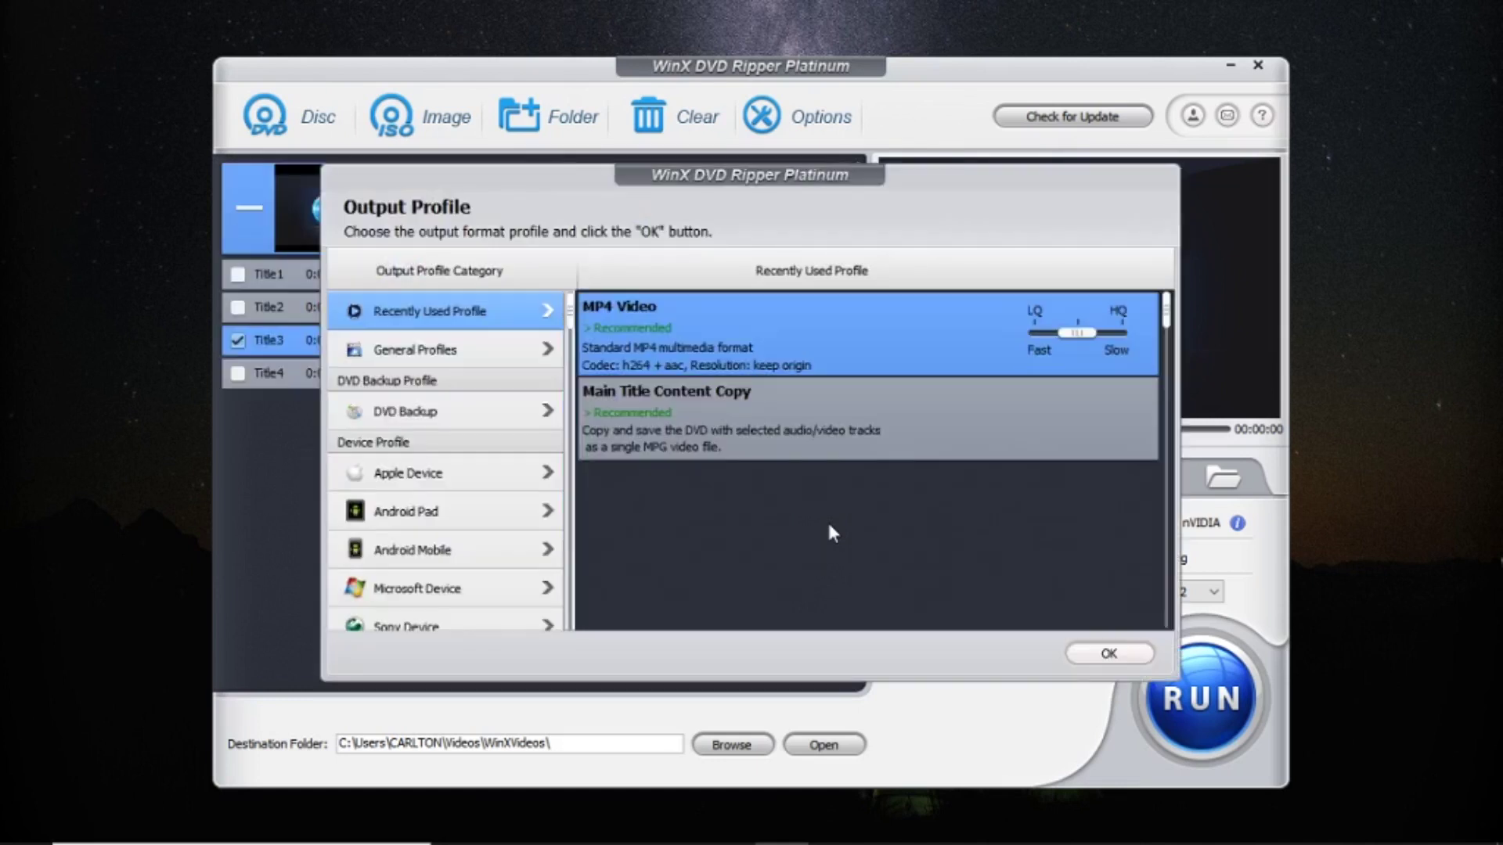
{"action": "left_click", "coordinate": [509, 339]}
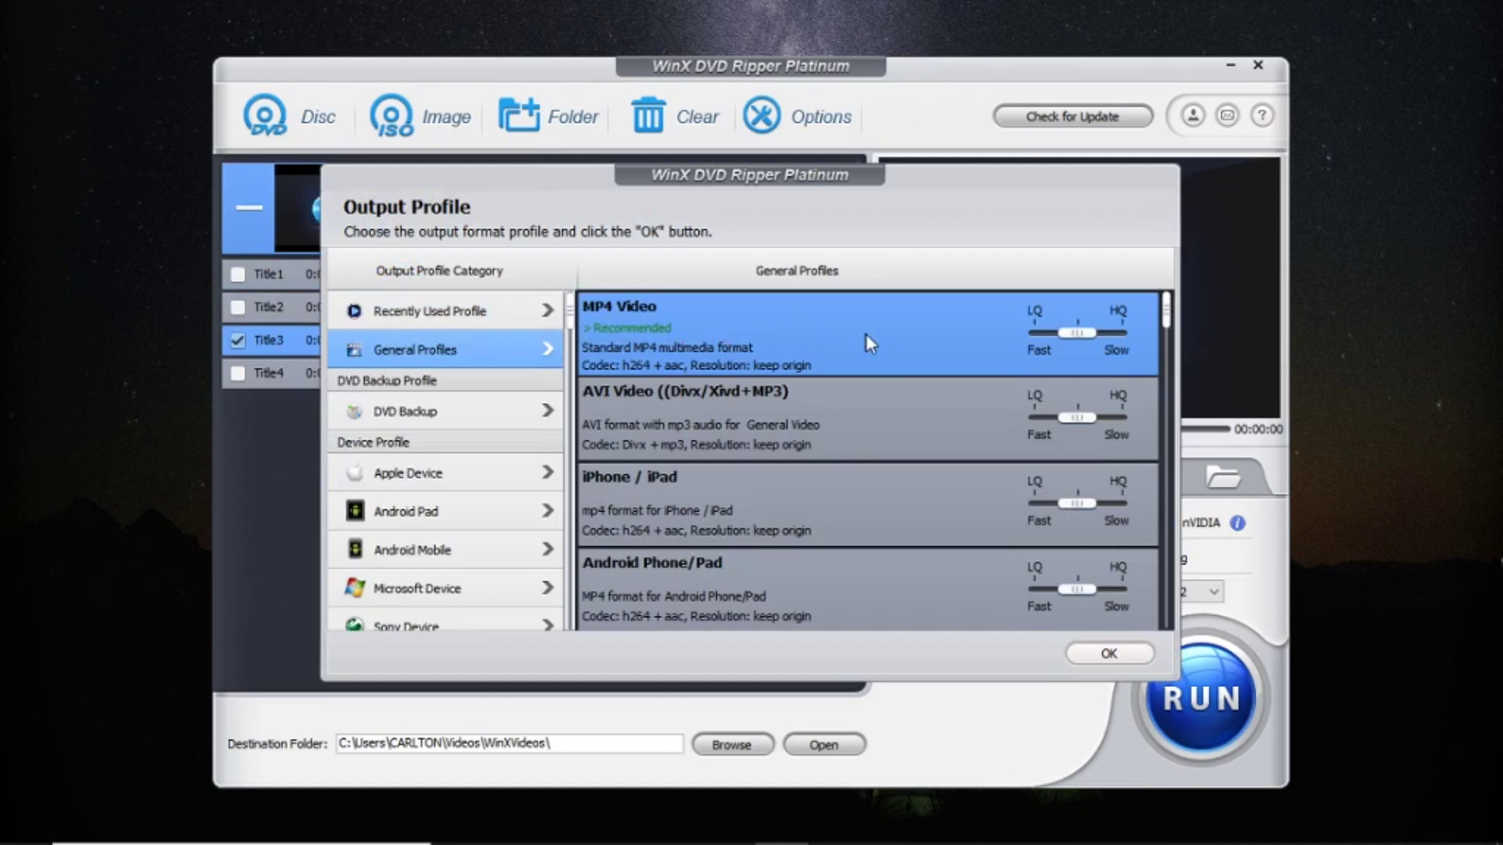
{"action": "left_click", "coordinate": [1108, 653]}
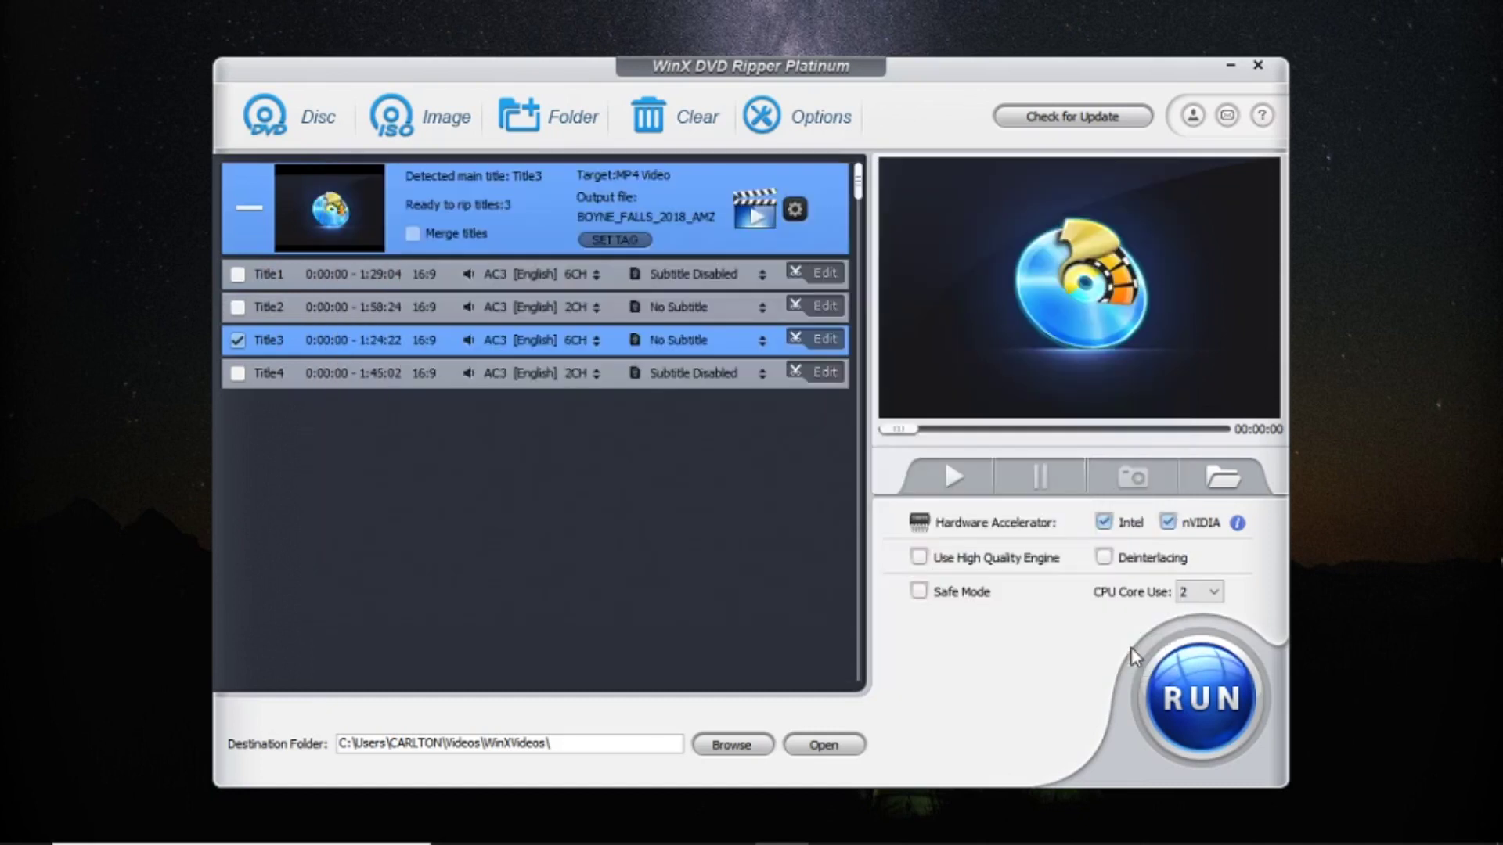
{"action": "left_click", "coordinate": [1159, 703]}
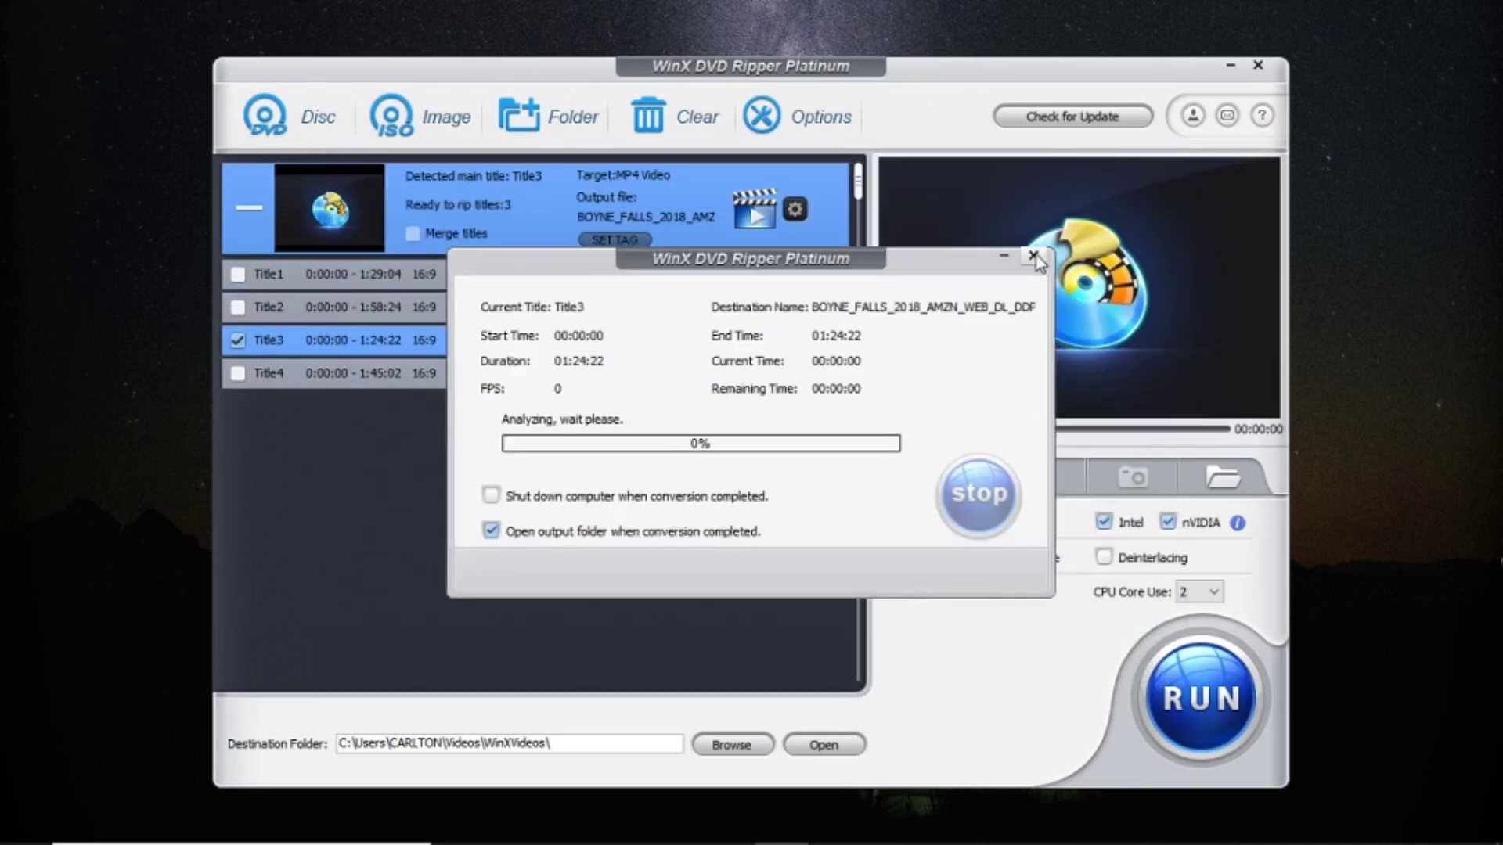